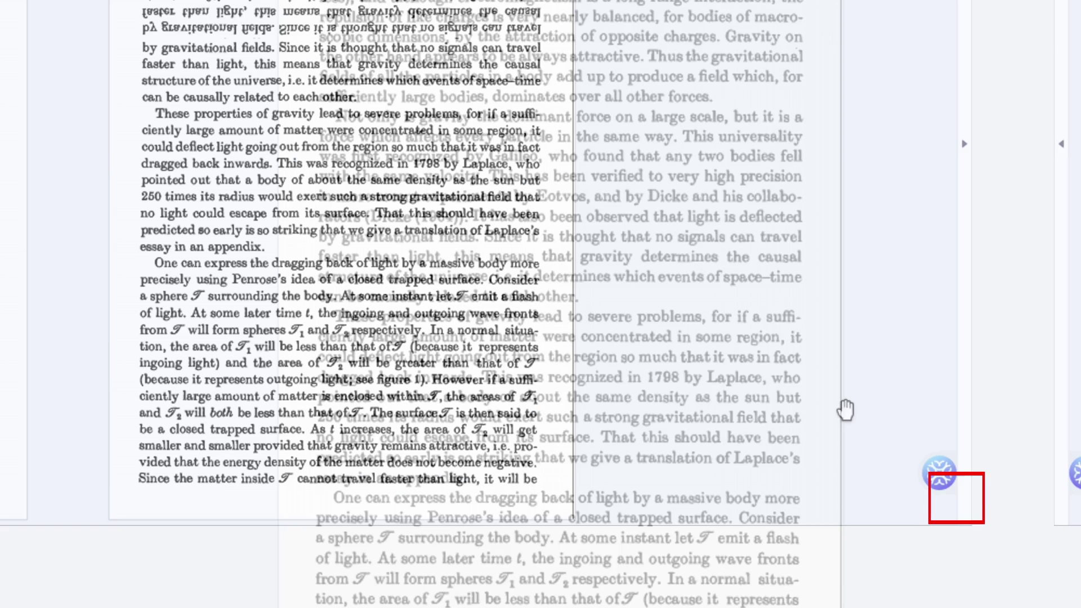
- In Lumi chat, ask 'what is the meaning of gravity?' and then request a simple explanation of gravity
mouse_move(979, 576)
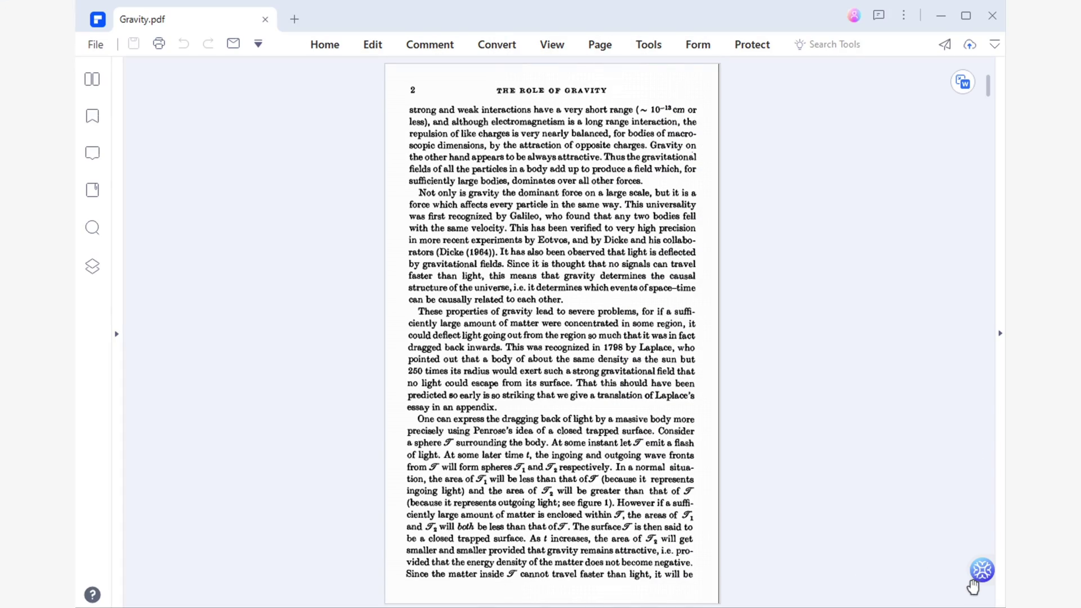
mouse_move(972, 588)
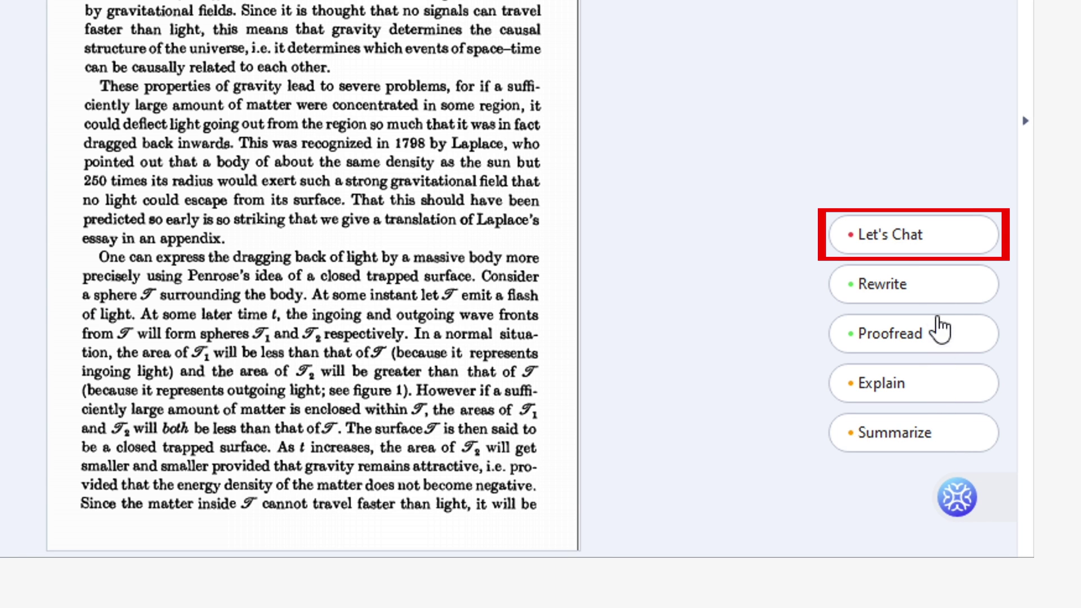
click(920, 247)
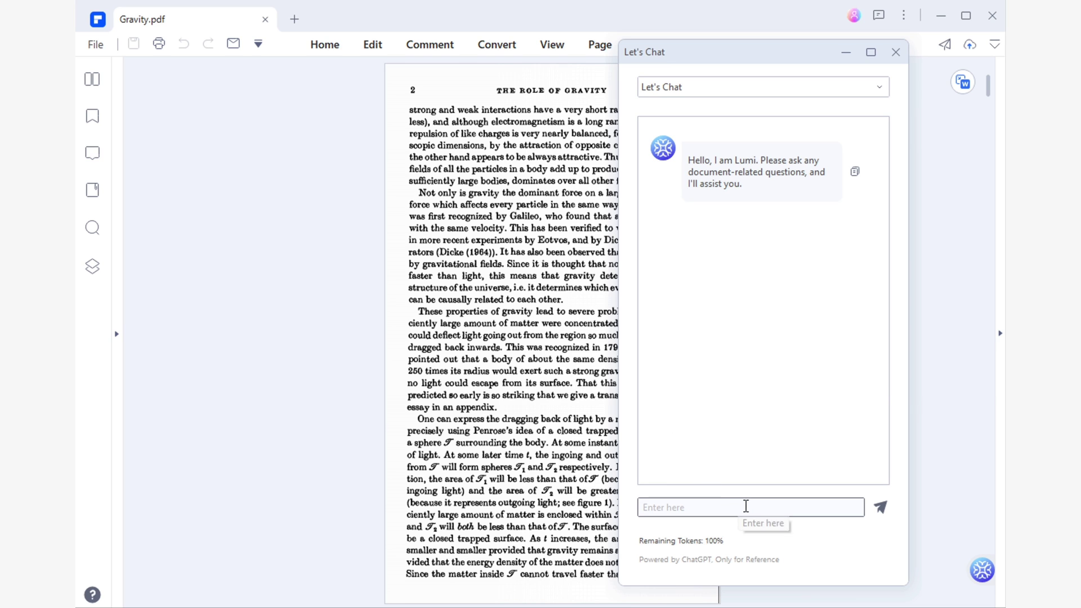
click(746, 506)
text(what is the meaning of gravity?)
key(Return)
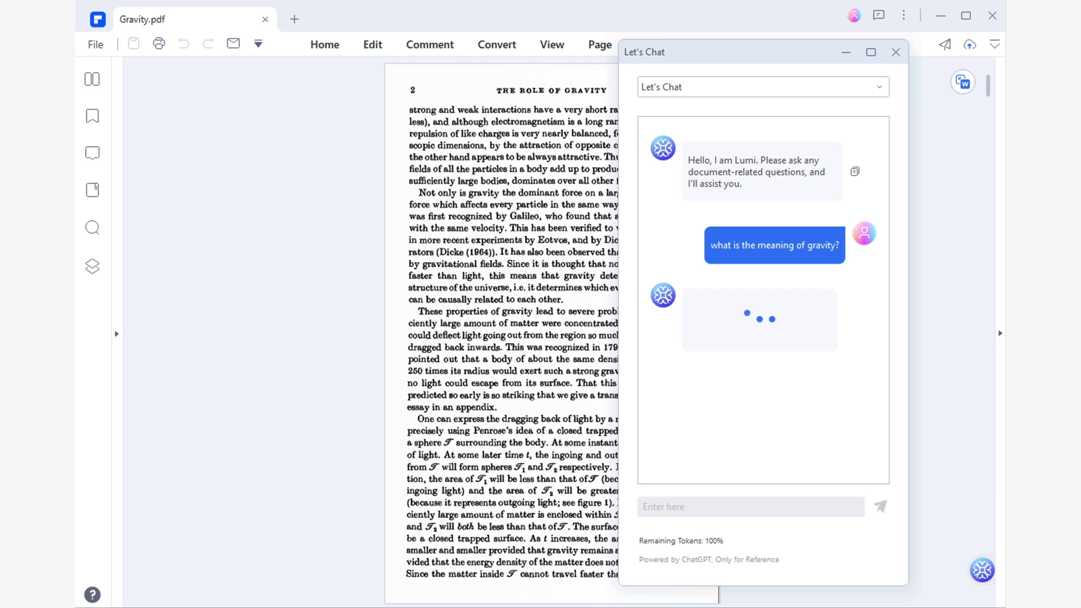
text(can you explain gravity in simple terms)
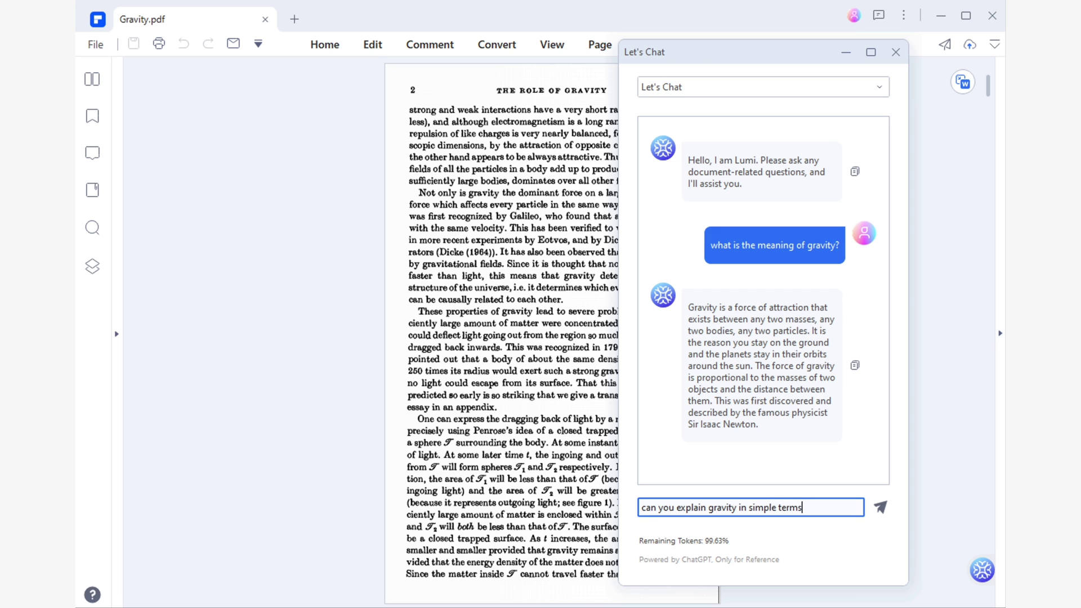
key(Return)
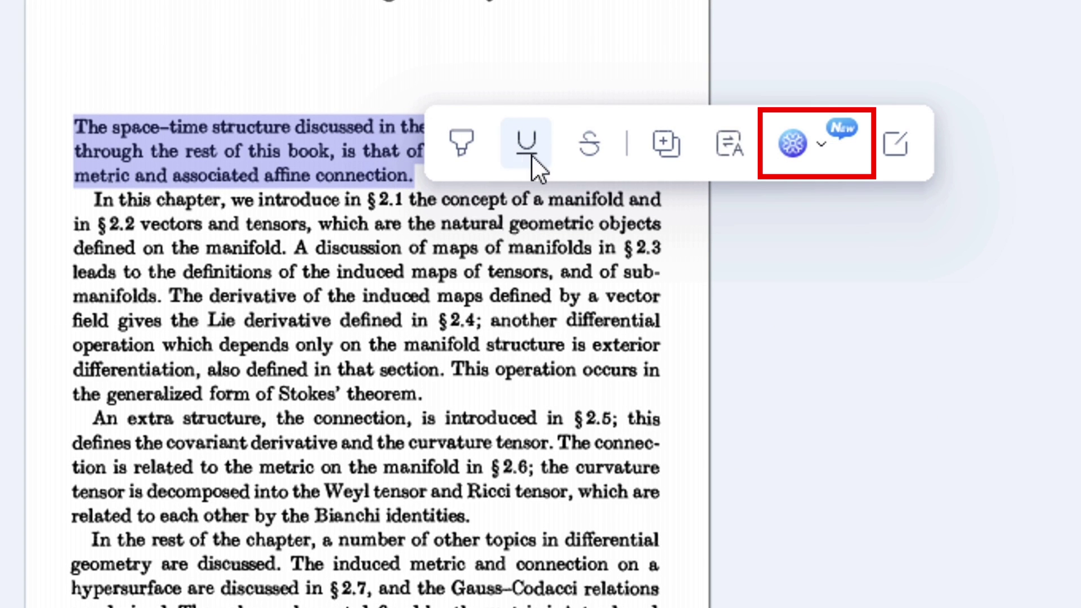
- Have Lumi rewrite the selected singularity passage in plainer language and copy the response
click(828, 147)
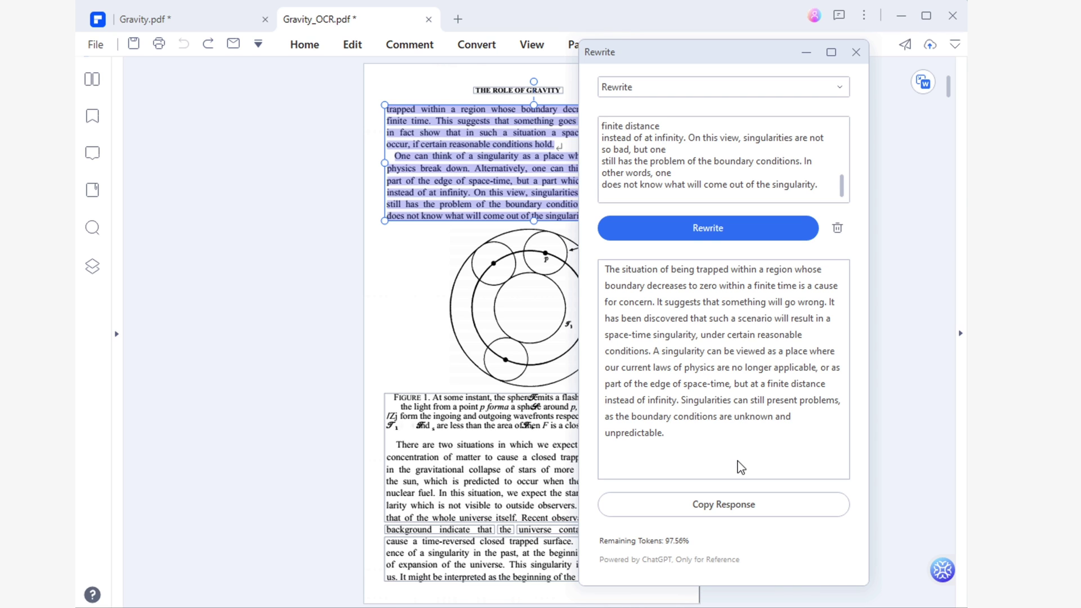
click(760, 500)
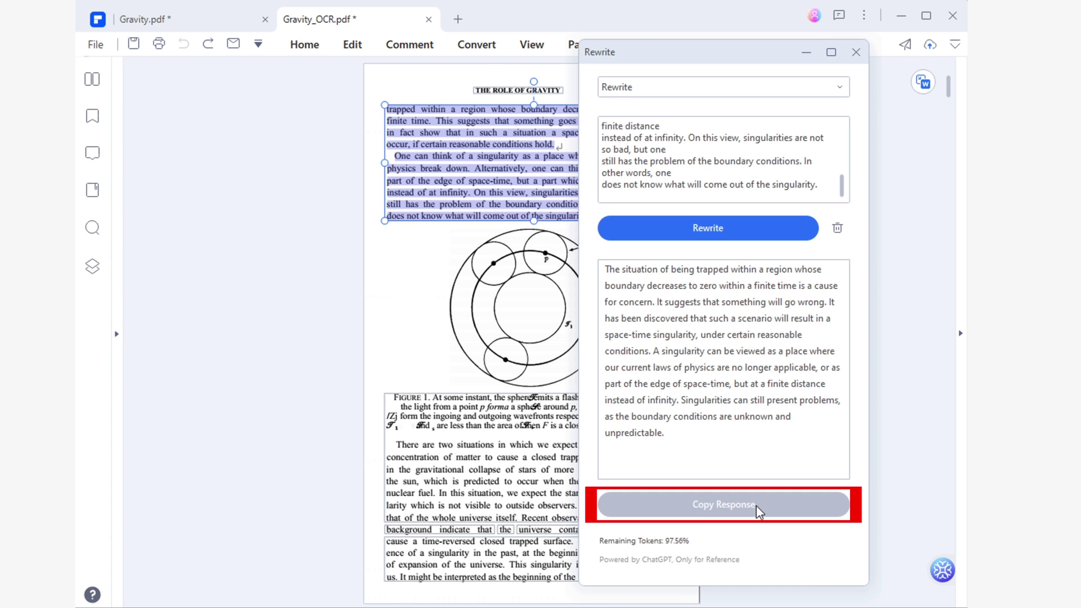
- Replace the singularity text box's original paragraph with the copied rewrite
click(855, 52)
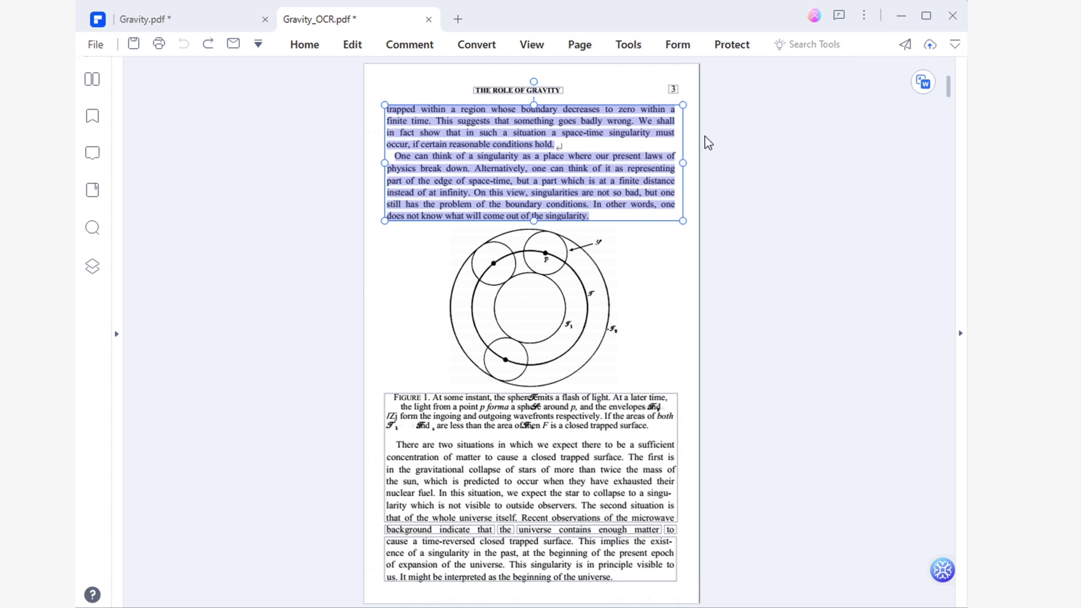
click(606, 217)
drag(602, 213, 367, 107)
key(Delete)
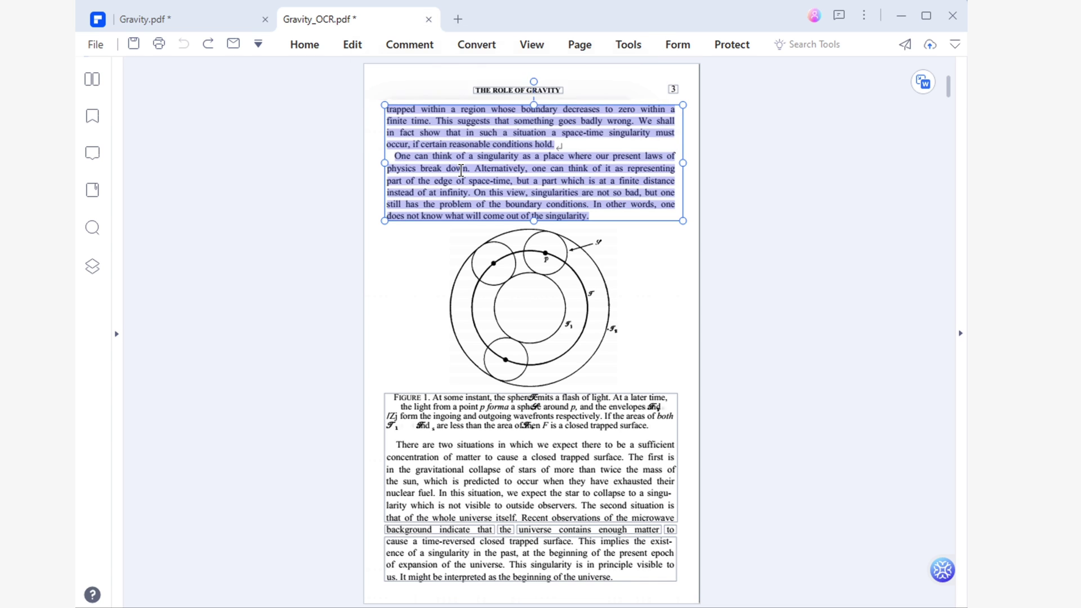
text(The situation of being trapped within a region whose boundary decreases to zero within a finite time is a cause for concern . It suggests that something will go wrong. It has been discovered that such a scenario will result in a space-time singularity , under certain reasonable conditions . A singularity can be viewed as a place where our current laws of physics are no longer applicable , or as part of the edge of space-time, but at a finite distance instead of infinity. Singularities can still present problems, as the boundary conditions are unknown and unpredictable.)
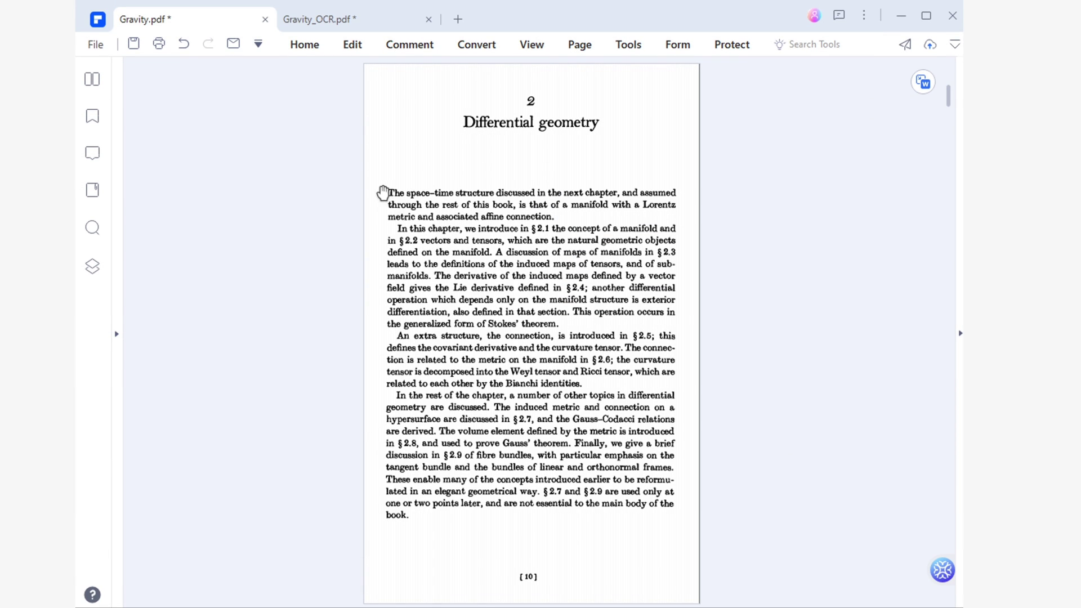
- Have Lumi proofread the Differential geometry chapter's introductory text
mouse_move(392, 195)
mouse_down()
mouse_move(563, 206)
mouse_move(580, 377)
mouse_move(654, 515)
mouse_up()
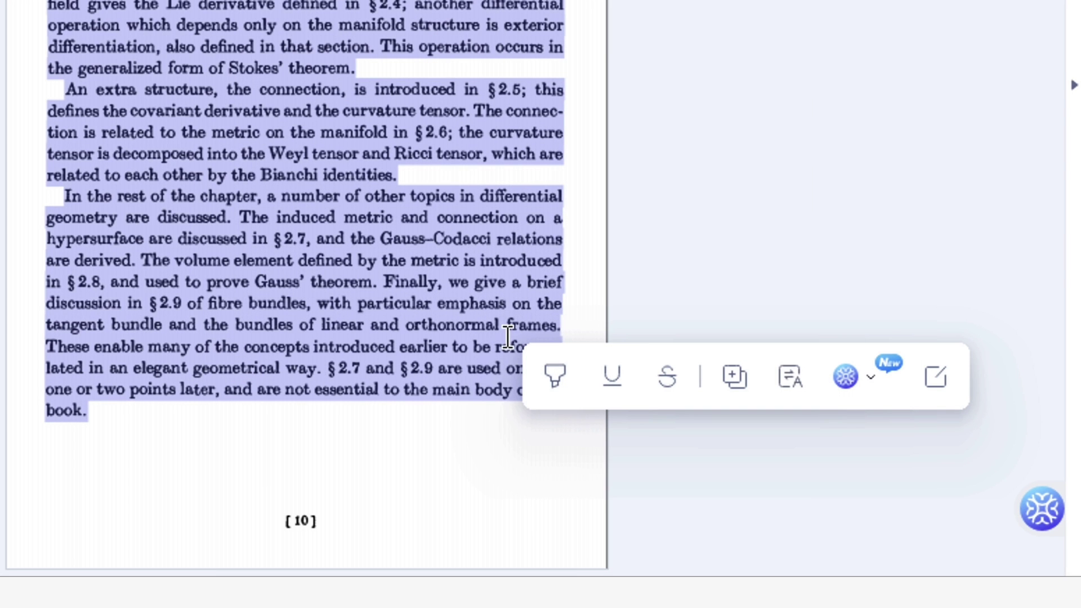
click(883, 381)
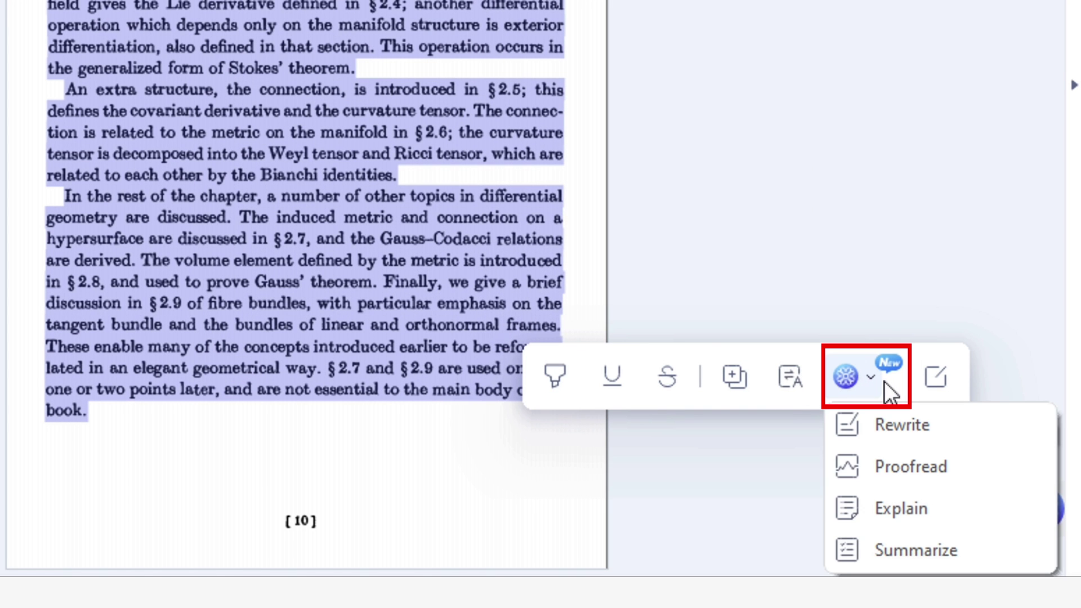
click(966, 466)
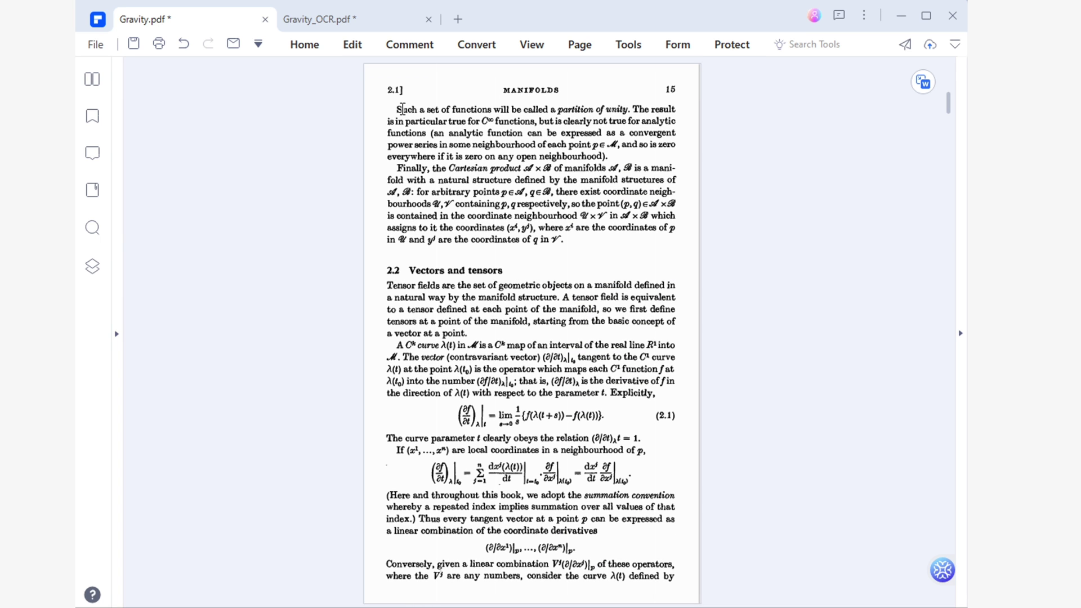
- Have Lumi explain the partition-of-unity passage ending at the Cartesian product, then show the Comment tools
drag(403, 109, 585, 234)
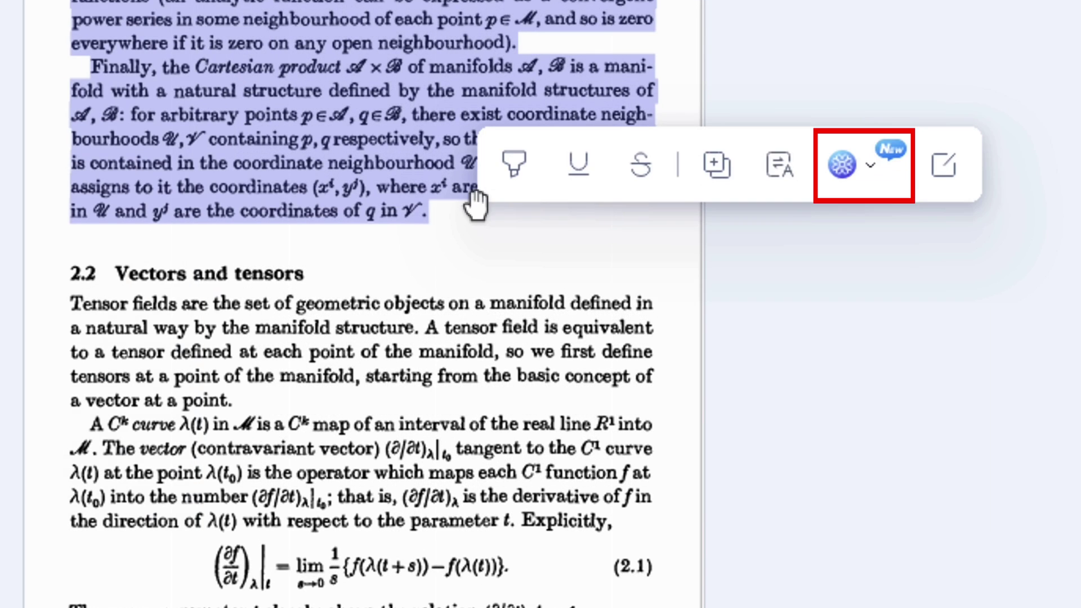
click(868, 175)
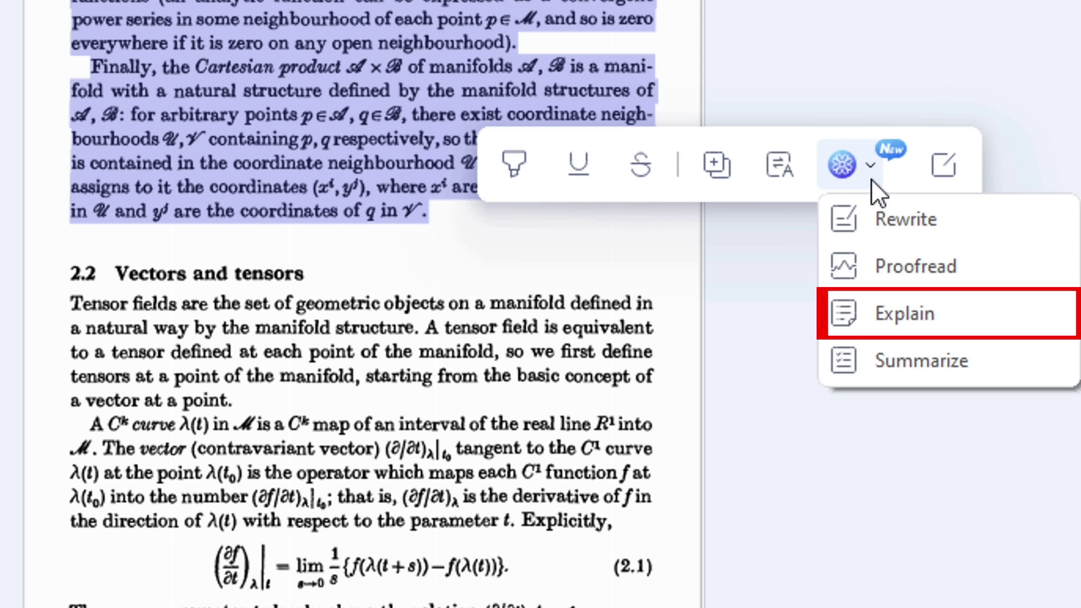
click(937, 310)
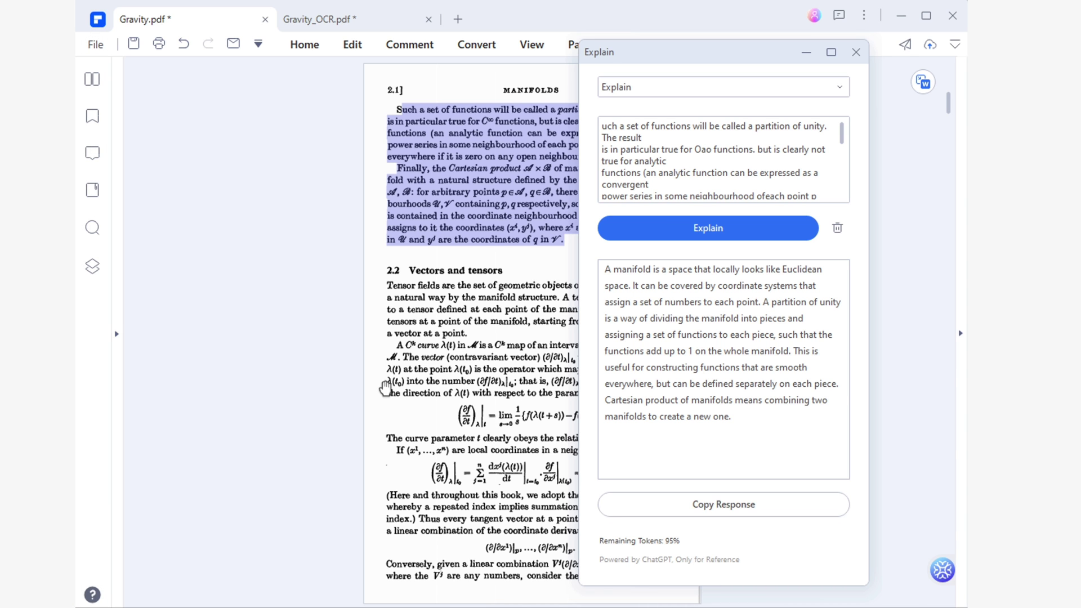
click(415, 49)
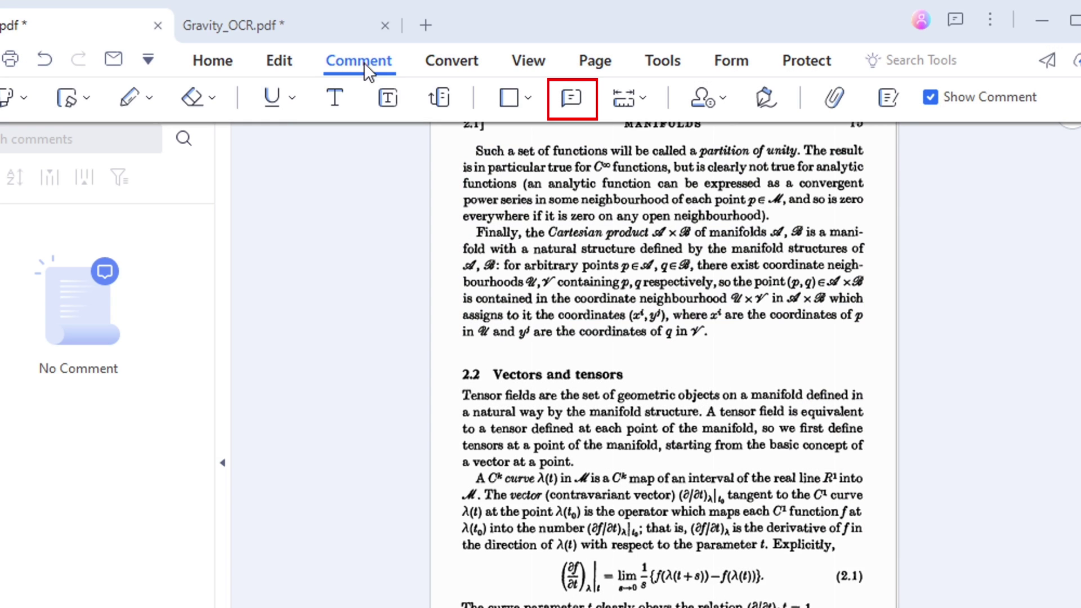
- Add a sticky note beside the neighbourhood text holding the pasted manifold explanation
click(573, 99)
click(719, 309)
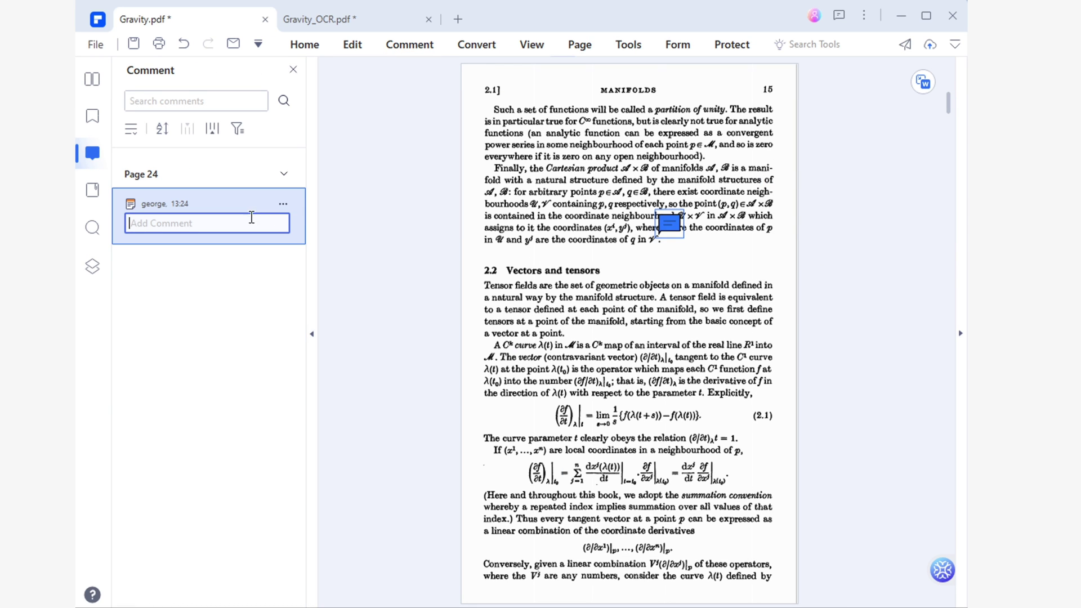
text(A manifold is a space that locally looks like Euclidean space. It can be covered by coordinate systems that assign a set of numbers to each point. A partition of unity is a way of dividing the manifold into pieces and assigning a set of functions to each piece, such that the functions add up to 1 on the whole manifold. This is useful for constructing functions that are smooth everywhere, but can be defined separately on each piece. Cartesian product of manifolds means combining two manifolds to create a new one.)
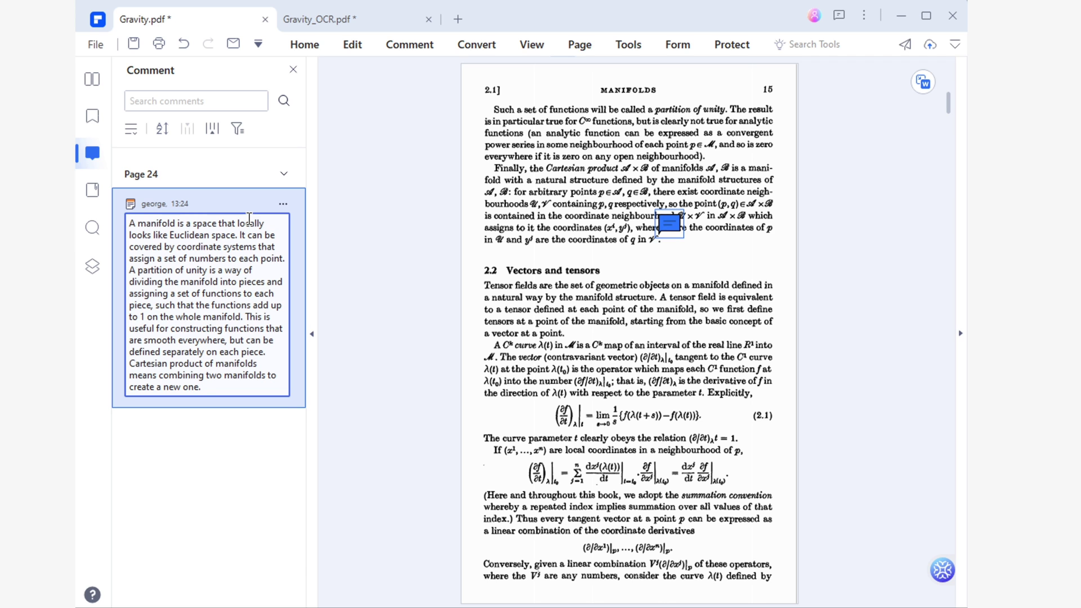
key(Return)
key(BackSpace)
click(237, 480)
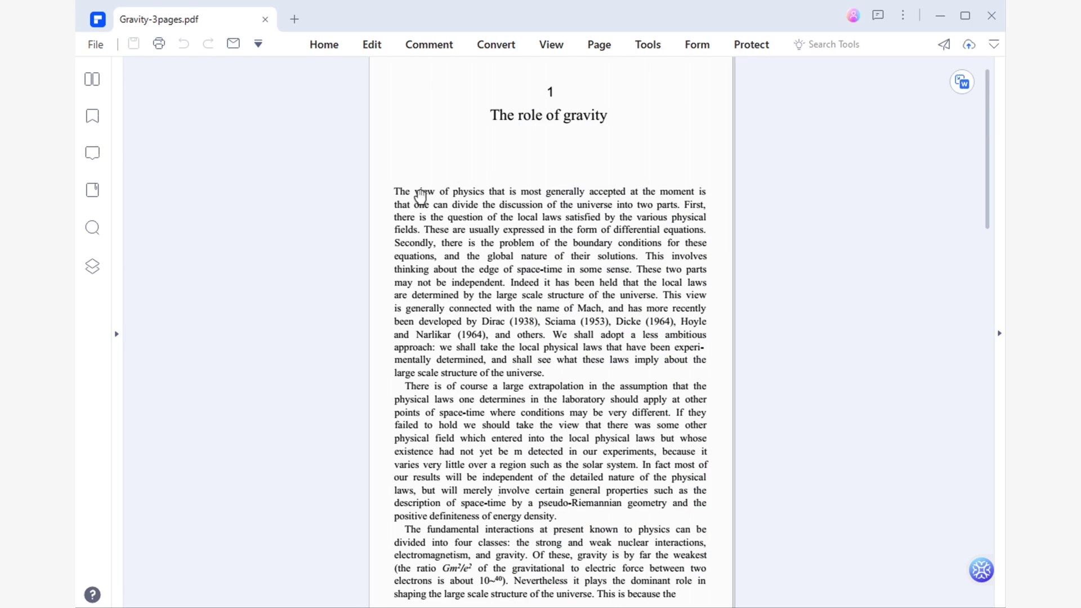
- Summarize the opening paragraph of The role of gravity with Lumi and copy the summary
mouse_move(395, 191)
mouse_down()
mouse_move(442, 217)
mouse_move(567, 355)
mouse_up()
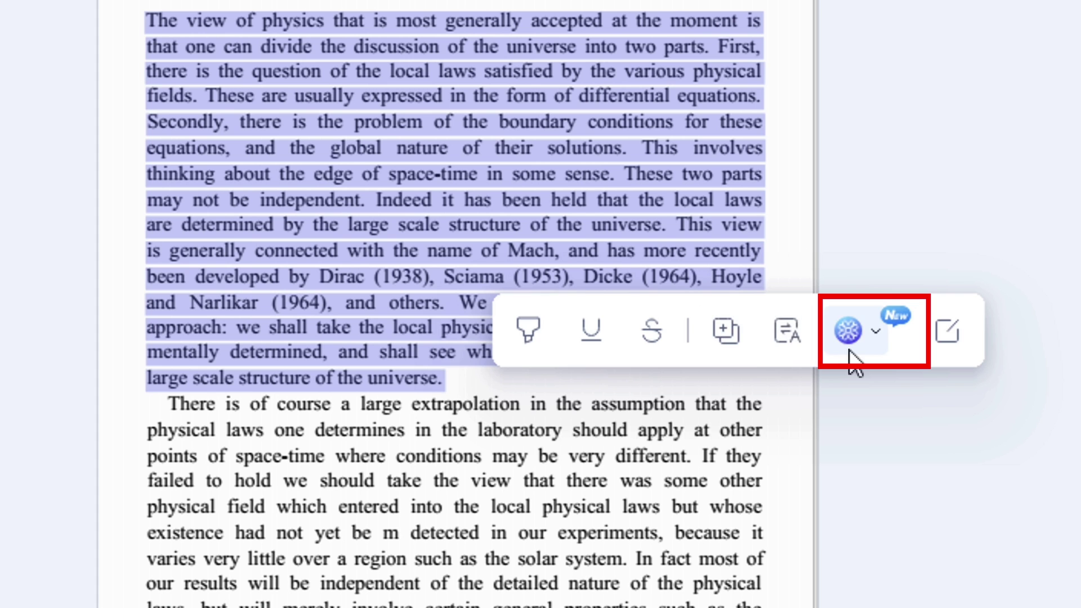
click(760, 352)
click(932, 522)
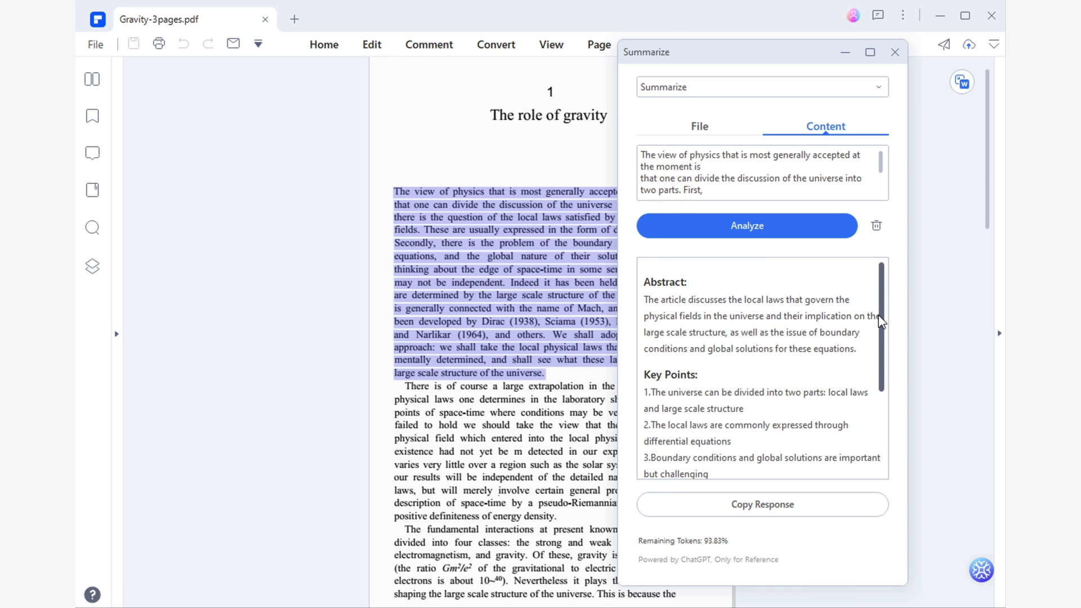
drag(881, 322, 882, 408)
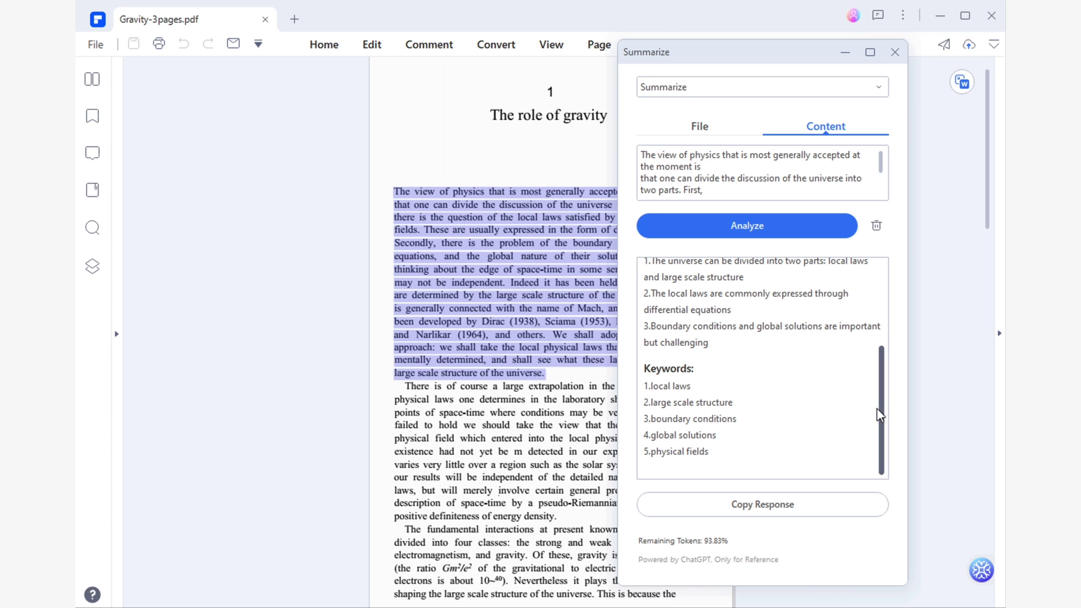
click(804, 507)
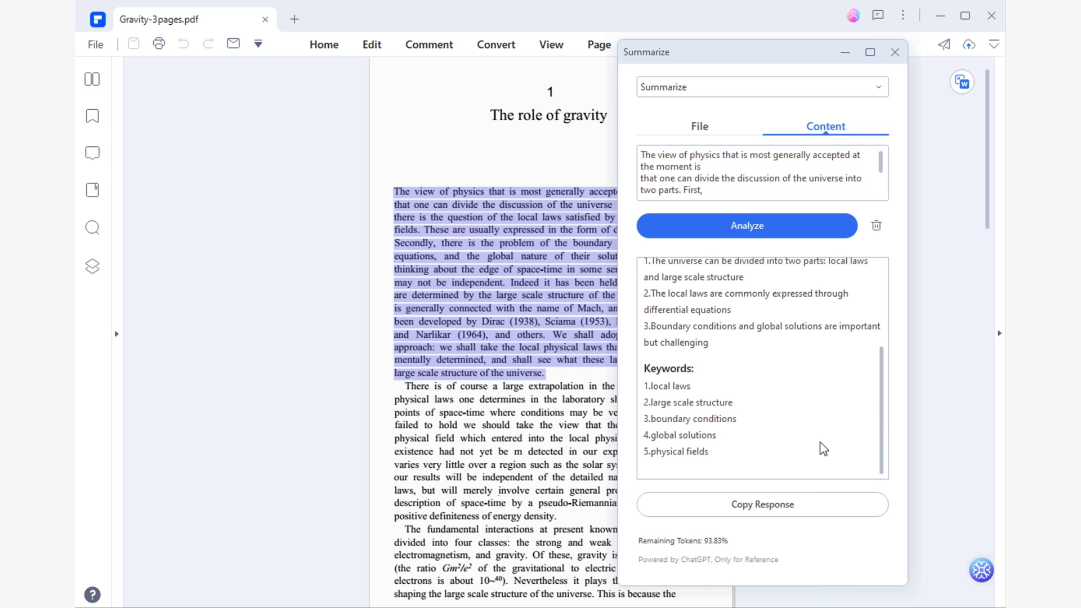
click(936, 327)
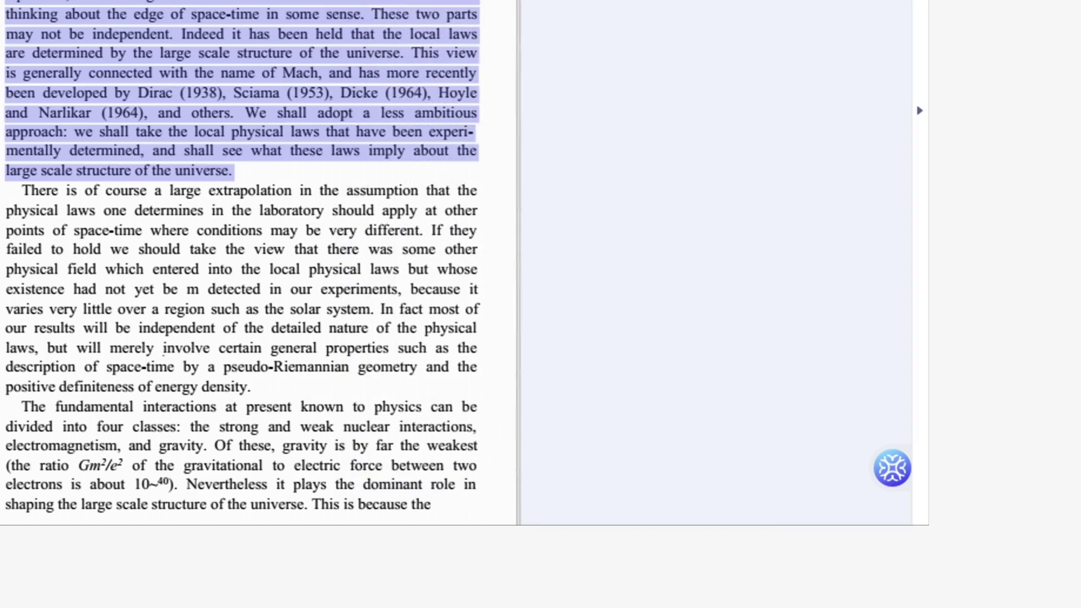
- Have Lumi summarize the whole current Gravity-3pages document and scroll down to its suggested questions
mouse_move(888, 487)
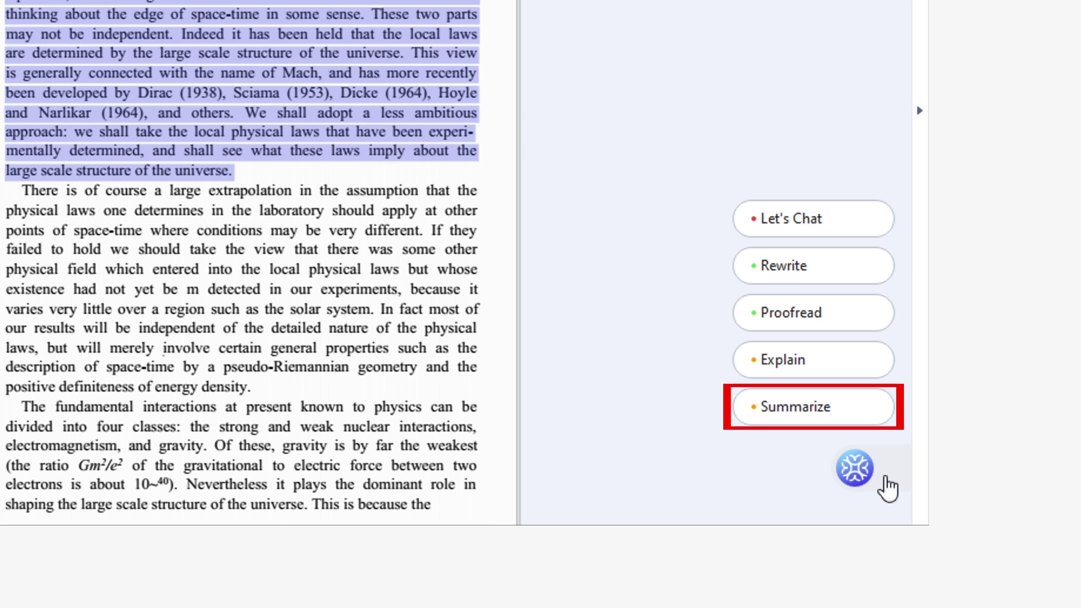
click(857, 420)
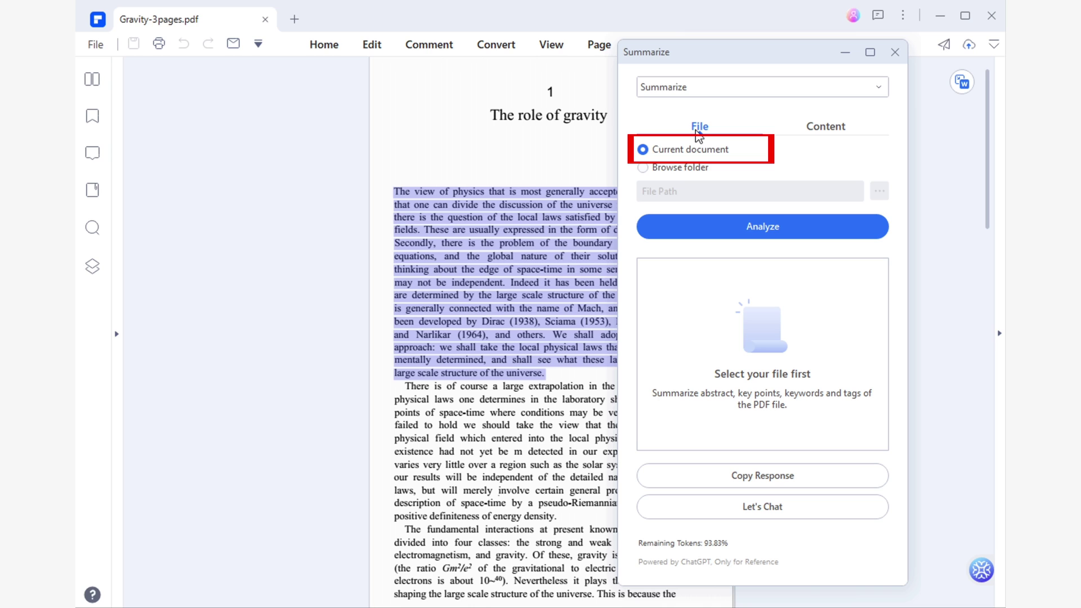
click(737, 229)
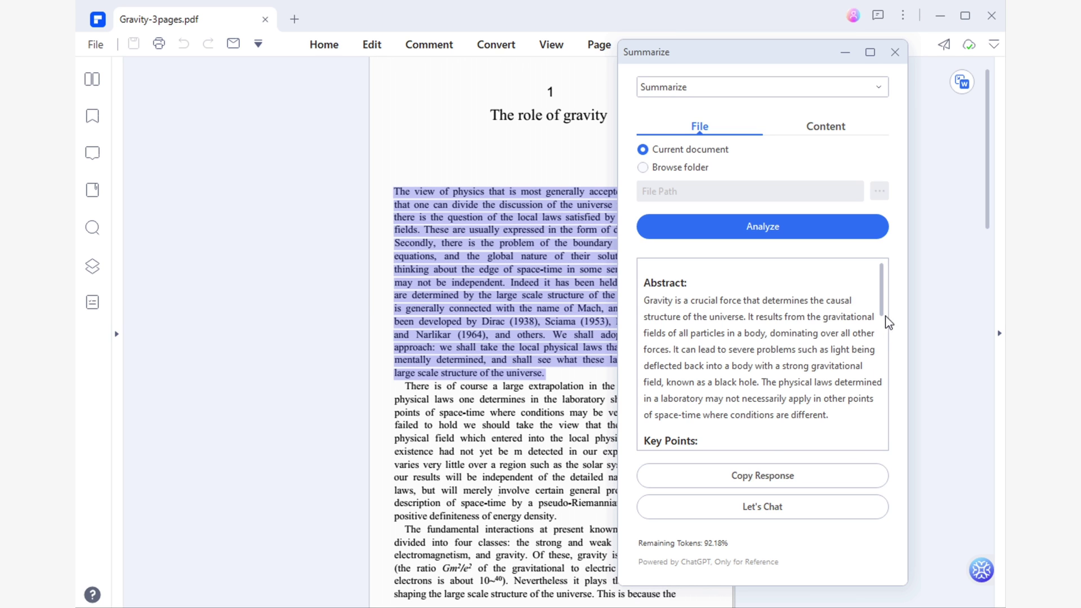
drag(883, 306, 899, 441)
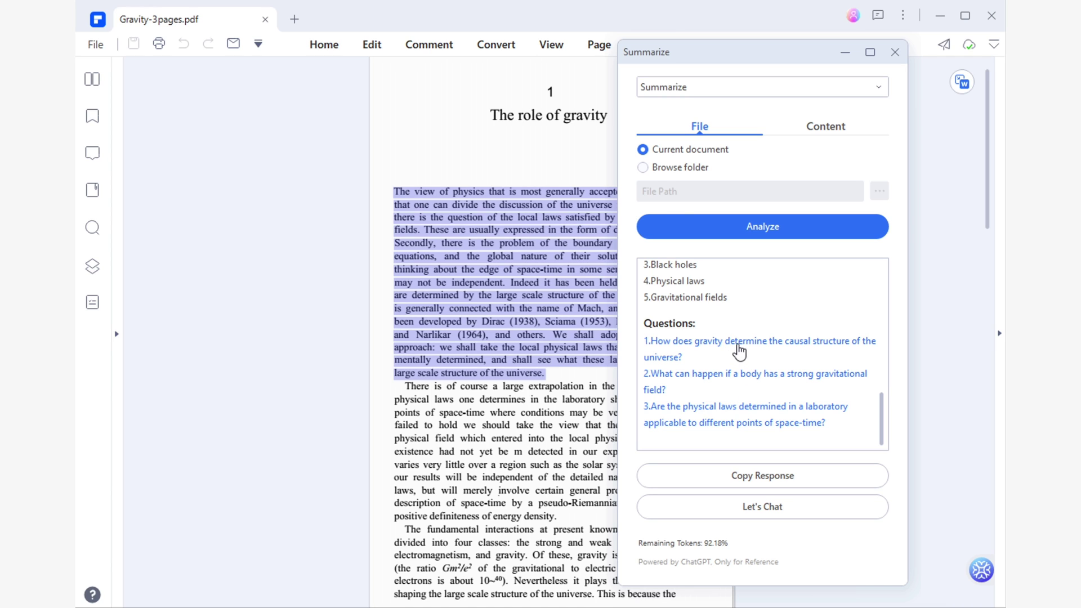
- Ask Lumi the first suggested question, about gravity and causal structure, then return to the summary
click(739, 350)
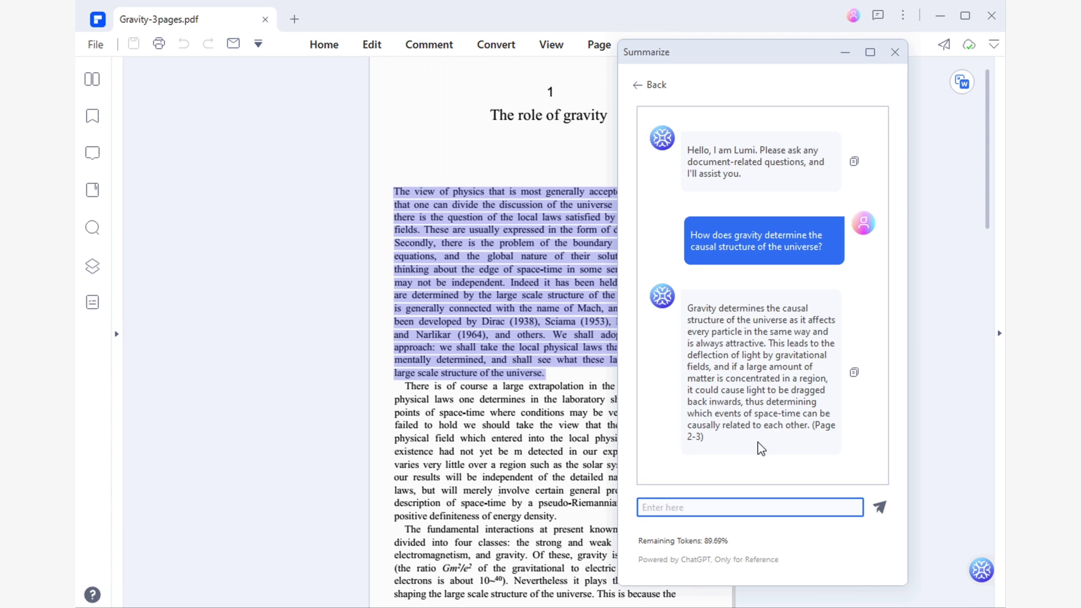
click(642, 85)
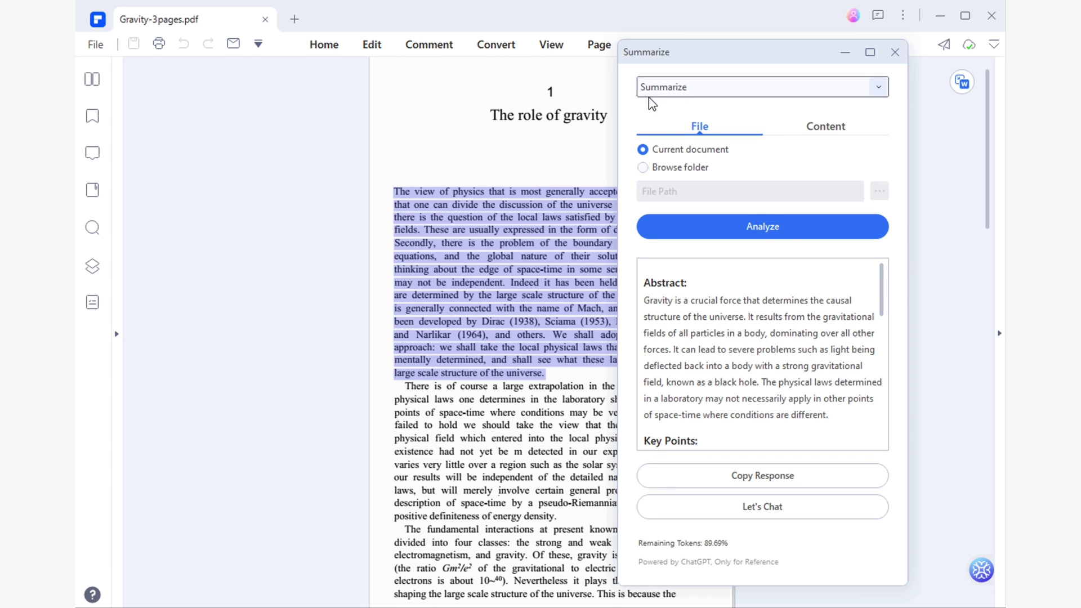